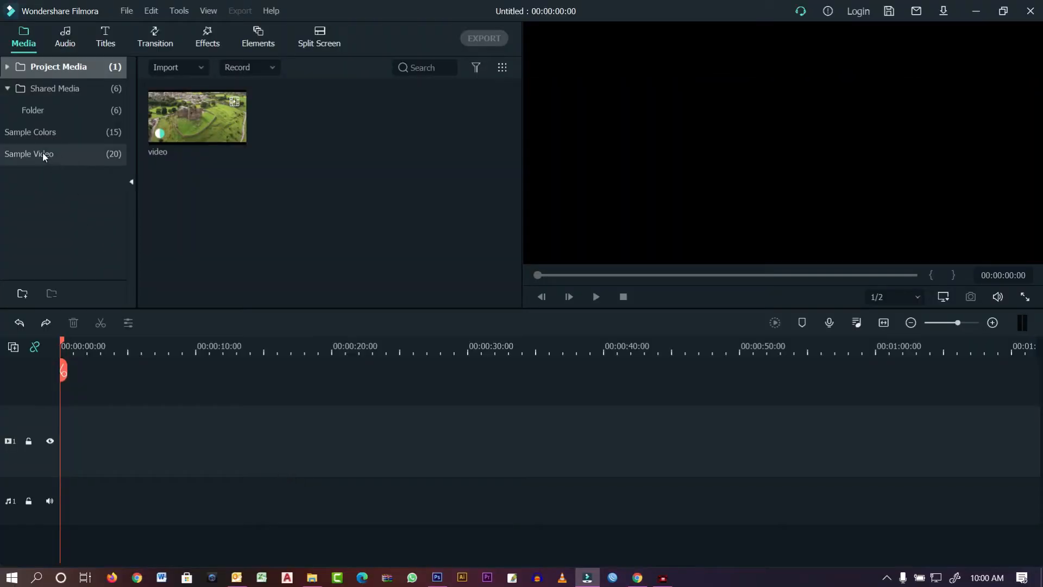
# Place the White sample color at the start of the first video track and trim the clip to 00:00:02:24
pyautogui.click(41, 139)
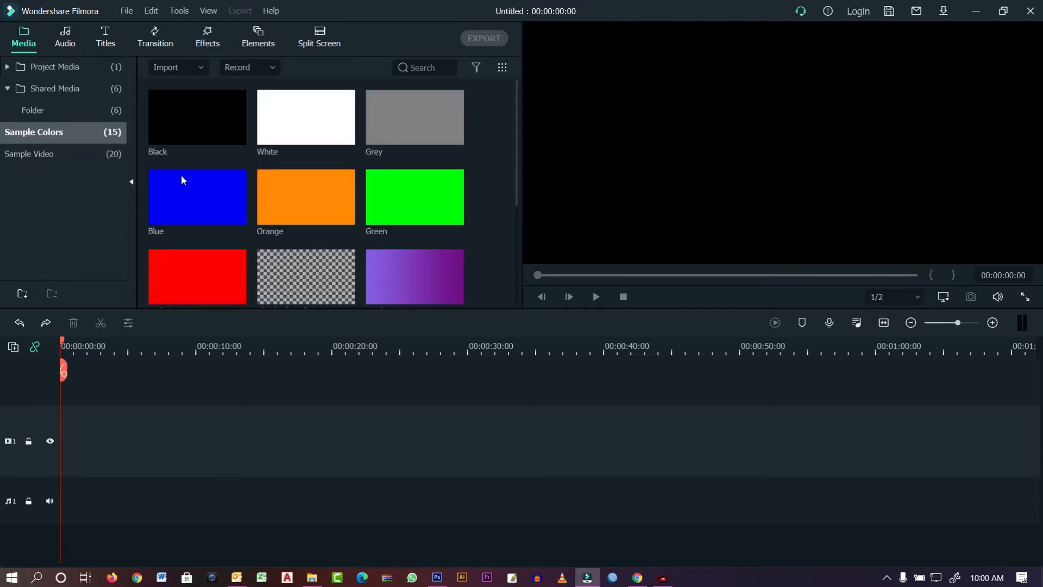
pyautogui.moveTo(294, 134); pyautogui.dragTo(3, 514)
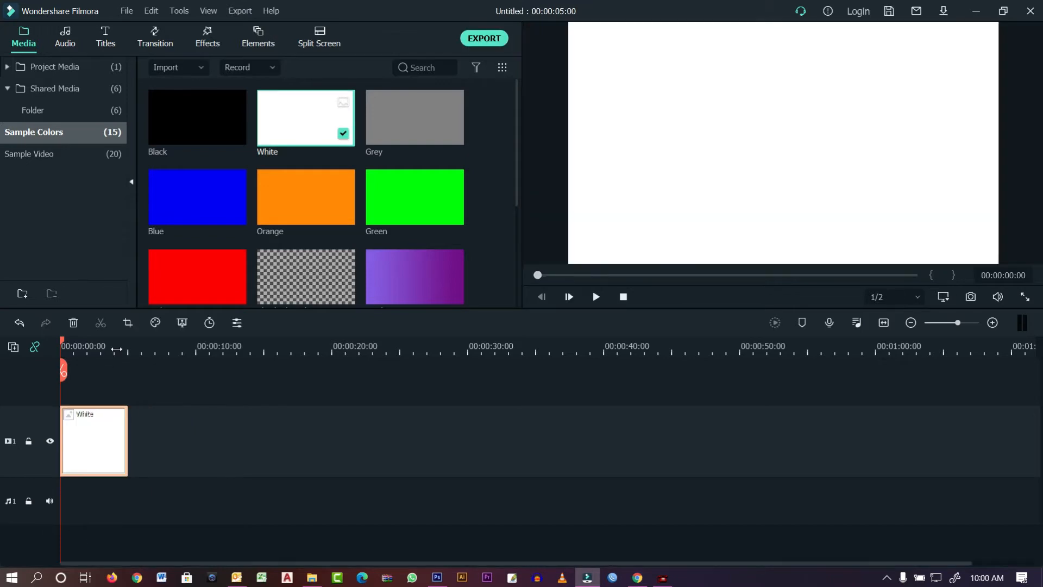
pyautogui.moveTo(132, 349); pyautogui.dragTo(325, 351)
pyautogui.moveTo(381, 445); pyautogui.dragTo(253, 438)
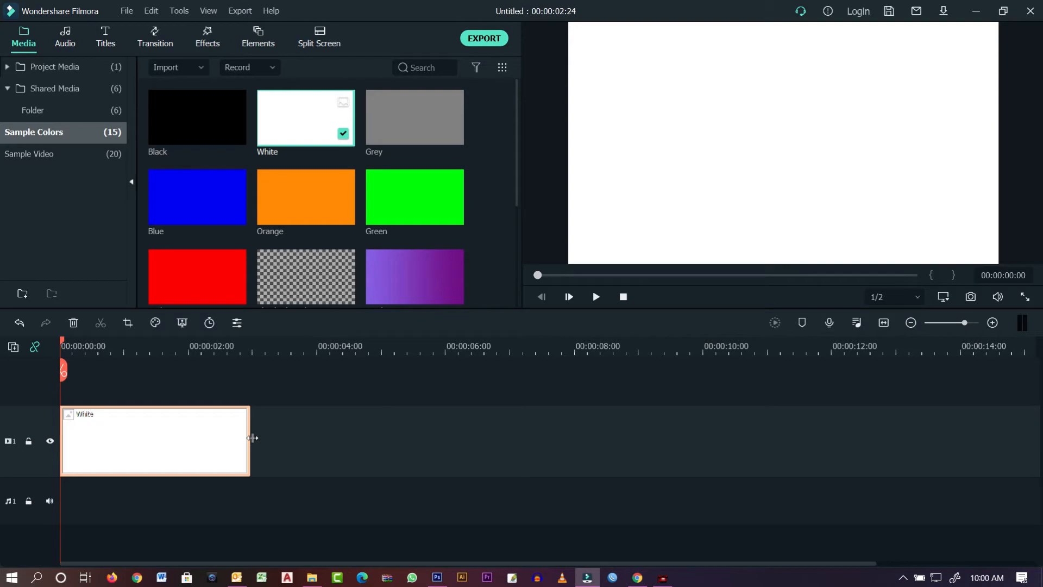
# Apply the Image Mask effect to the White clip and shrink the clip to a tiny ellipse at the frame's centre
pyautogui.click(211, 46)
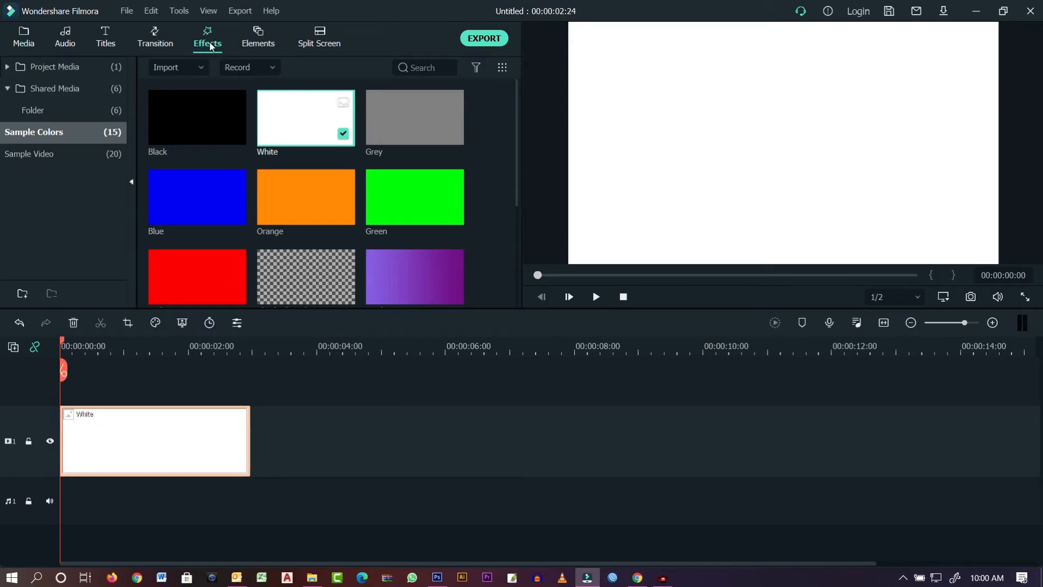
pyautogui.click(434, 68)
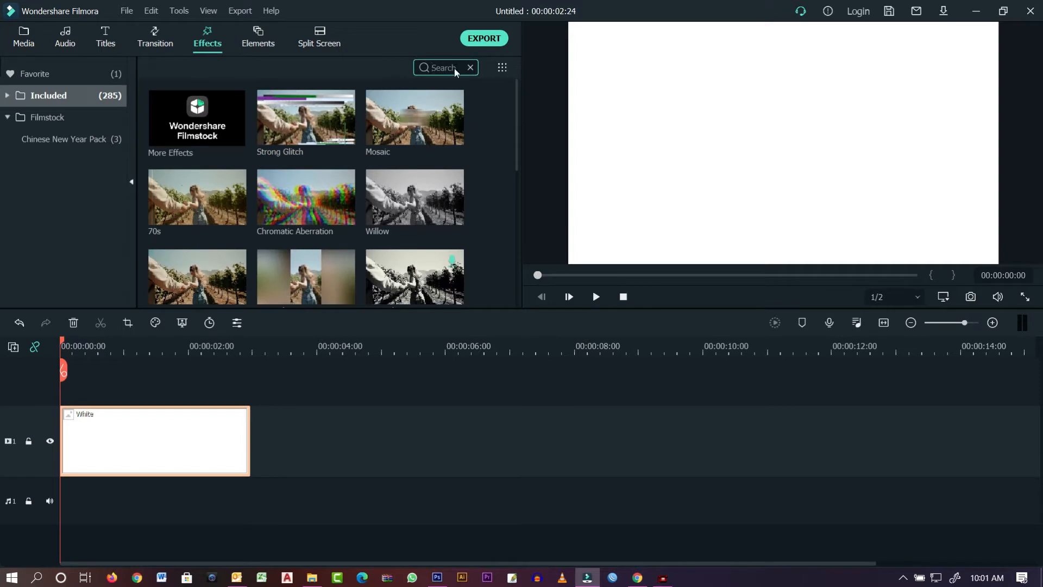
pyautogui.write('mas')
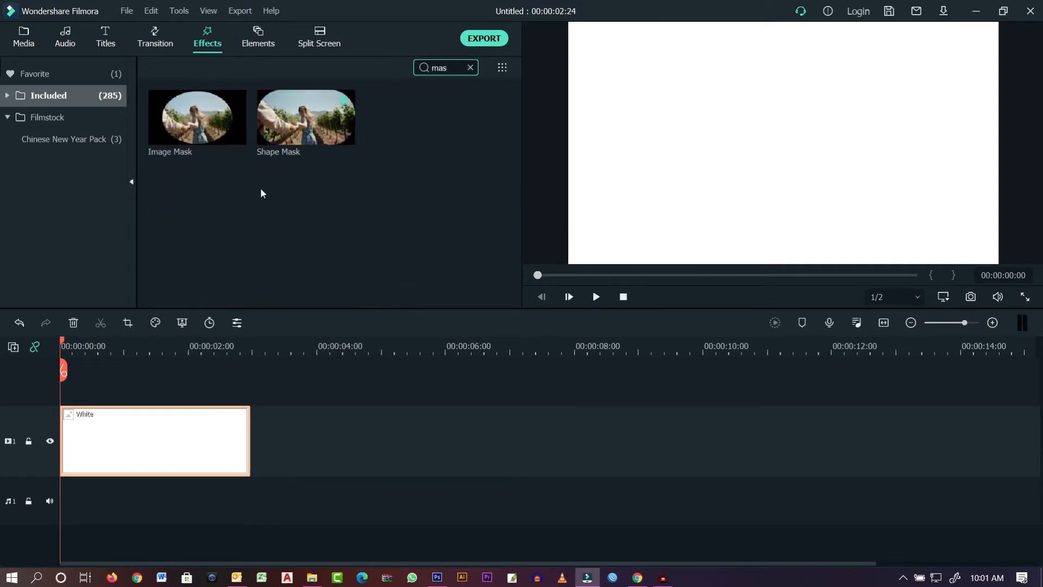
pyautogui.moveTo(197, 116); pyautogui.dragTo(139, 466)
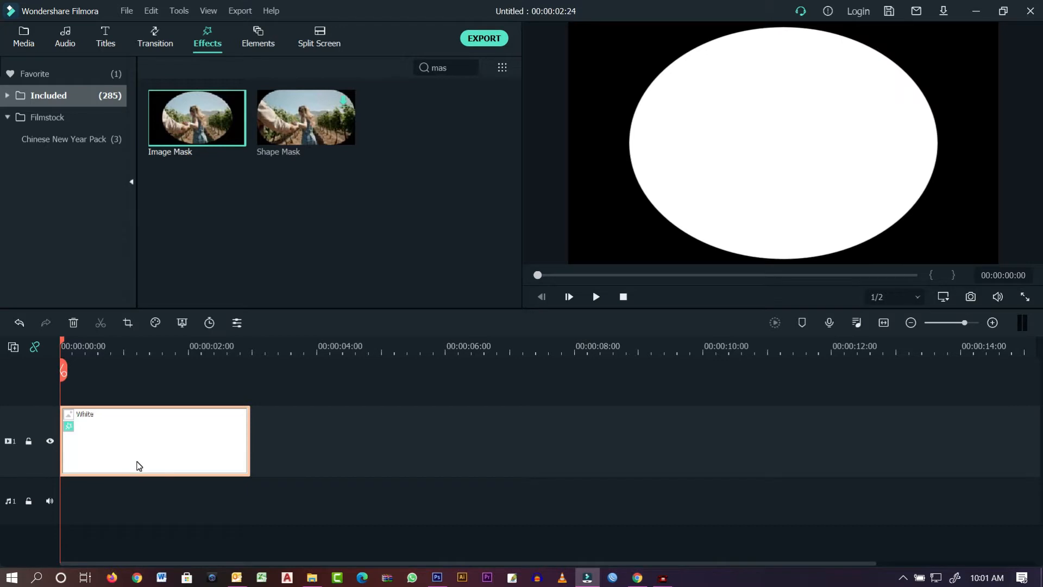
pyautogui.moveTo(981, 34); pyautogui.dragTo(793, 142)
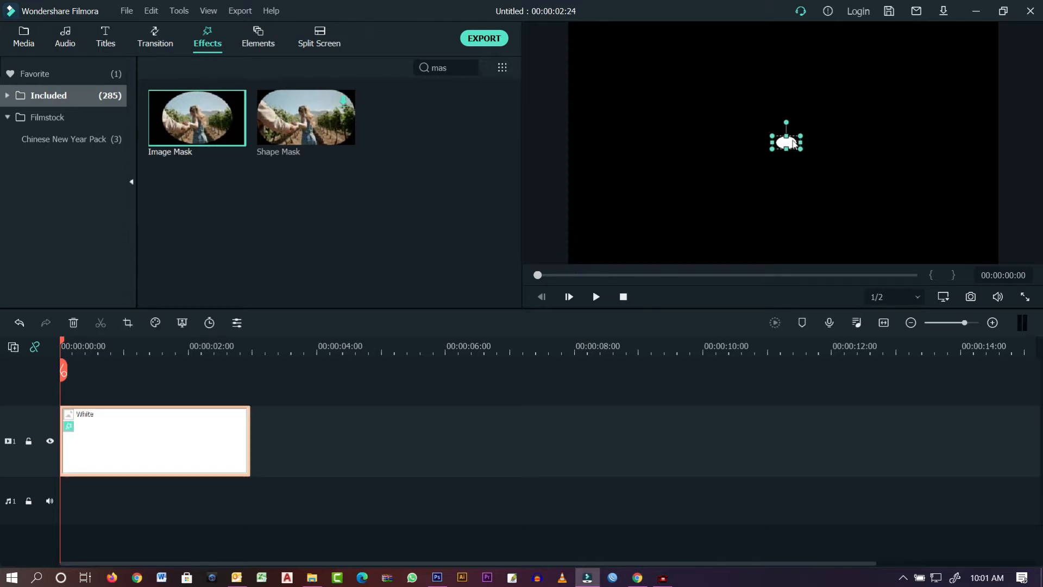
# Add a custom animation keyframe at the start of the White clip with scale 0%
pyautogui.doubleClick(170, 447)
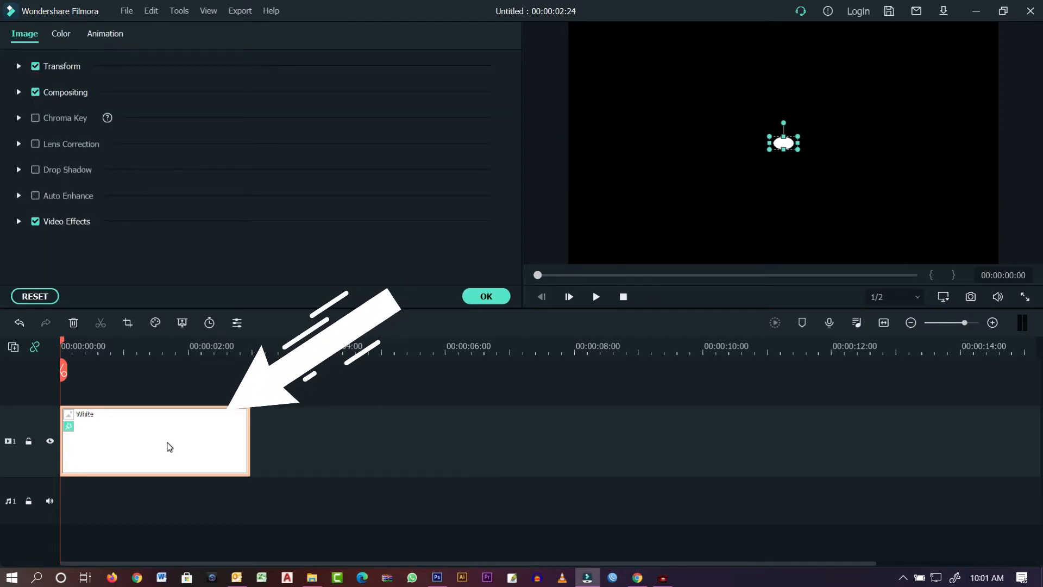
pyautogui.click(109, 34)
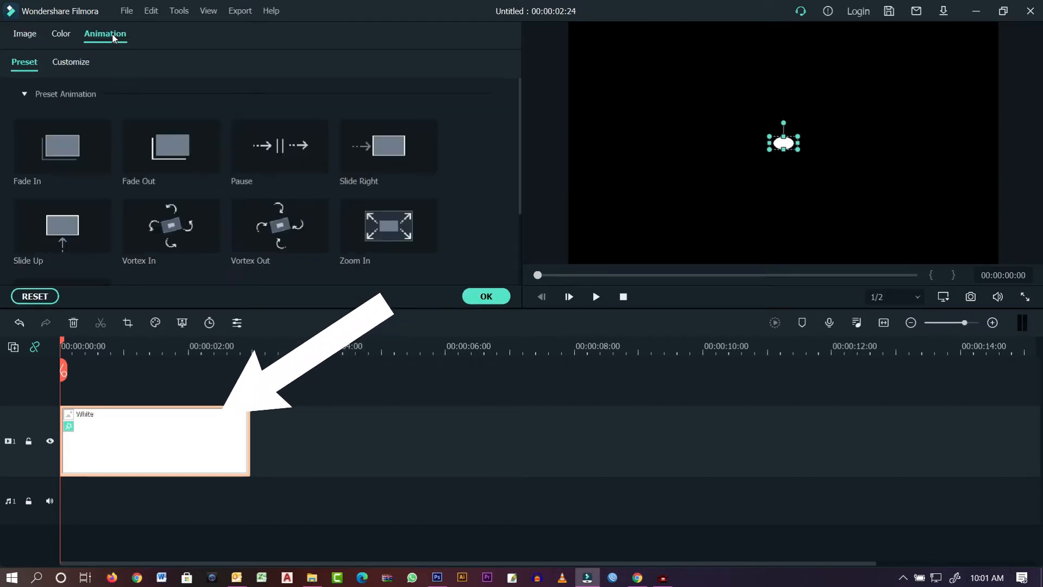
pyautogui.click(86, 64)
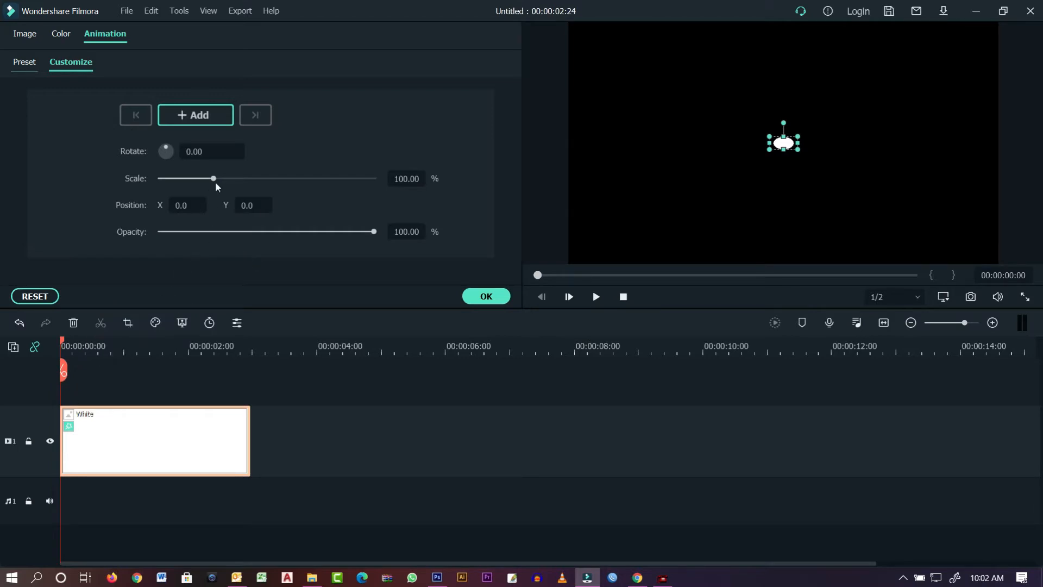
pyautogui.moveTo(215, 181); pyautogui.dragTo(5, 186)
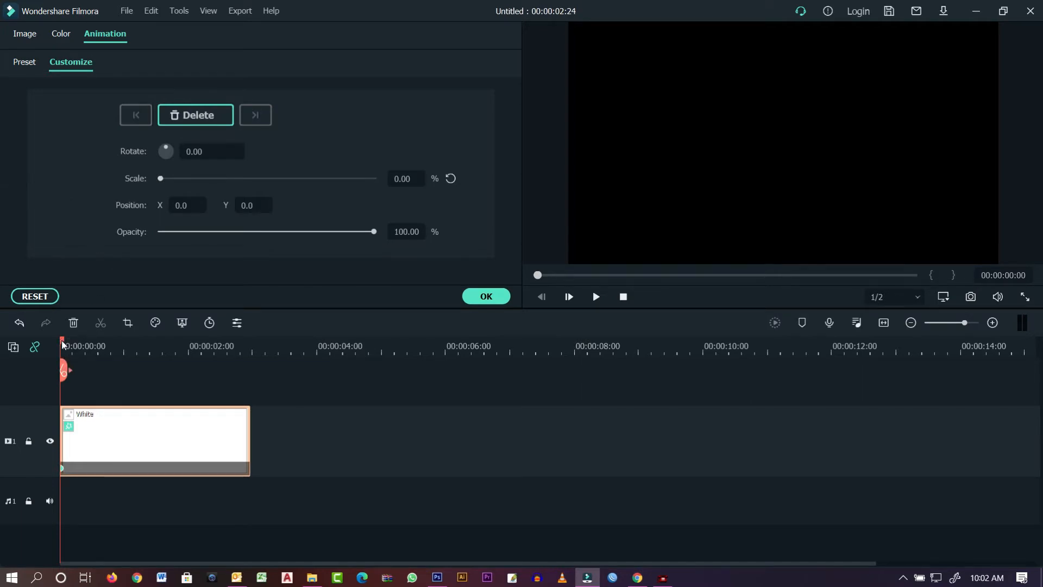
# Add a keyframe at the end of the White clip with scale 400% and opacity 0%, and apply the animation
pyautogui.moveTo(63, 344); pyautogui.dragTo(254, 382)
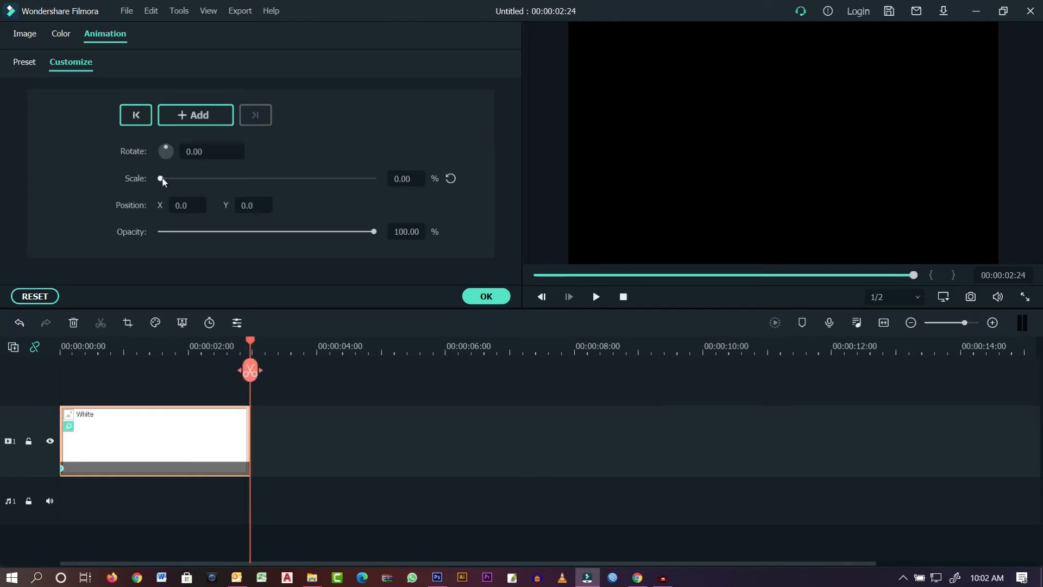
pyautogui.moveTo(161, 180); pyautogui.dragTo(393, 186)
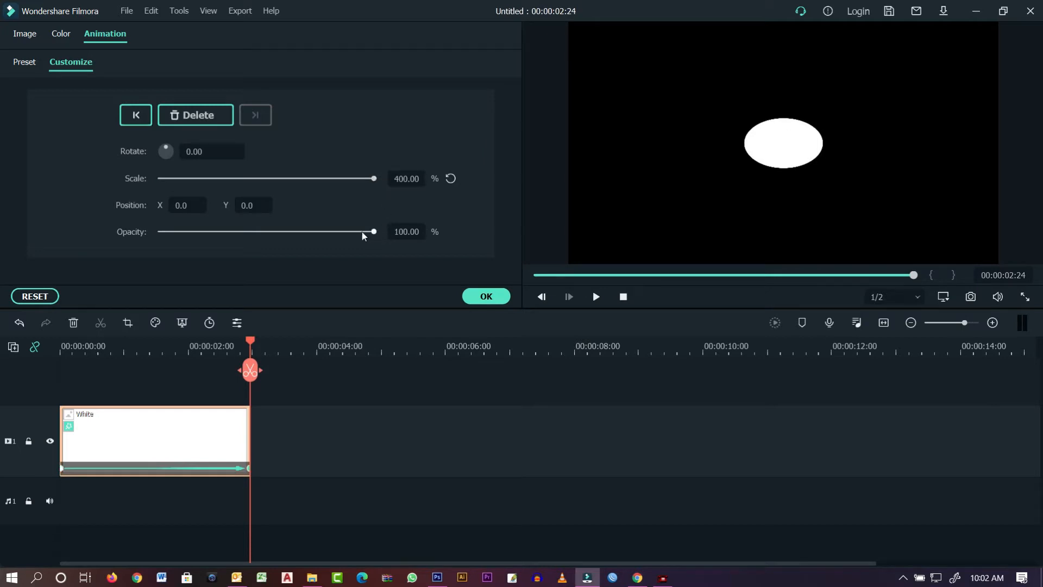
pyautogui.moveTo(363, 235); pyautogui.dragTo(166, 239)
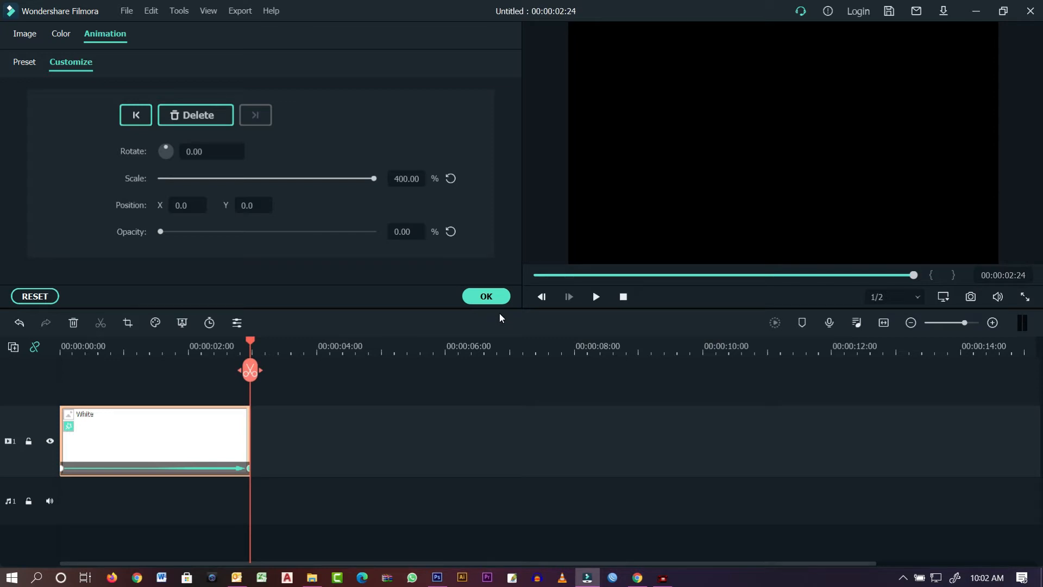
pyautogui.click(487, 297)
# Copy the animated White clip and paste five copies after it on the same track
pyautogui.rightClick(208, 440)
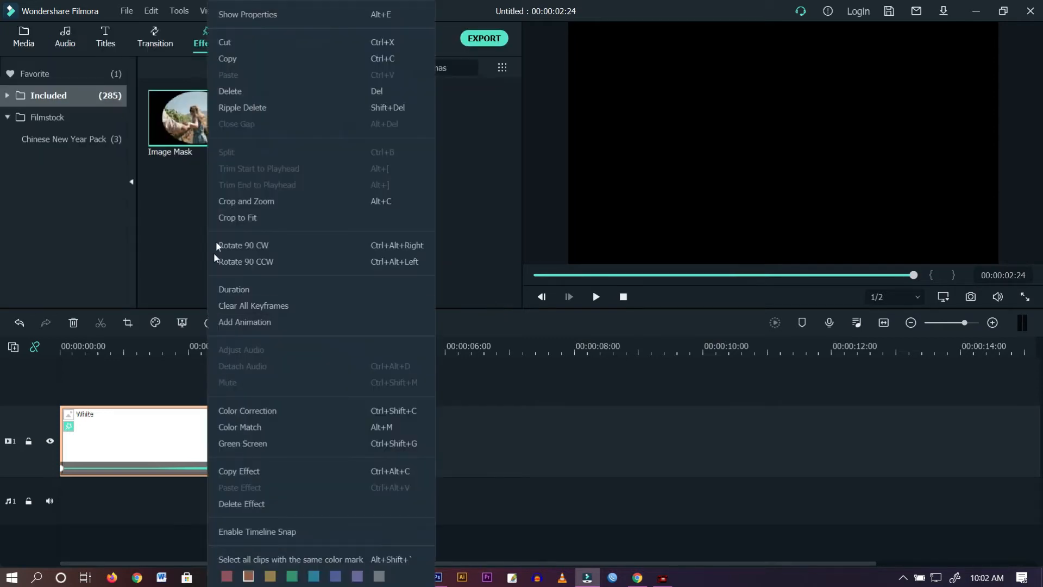
pyautogui.click(256, 58)
pyautogui.click(351, 438)
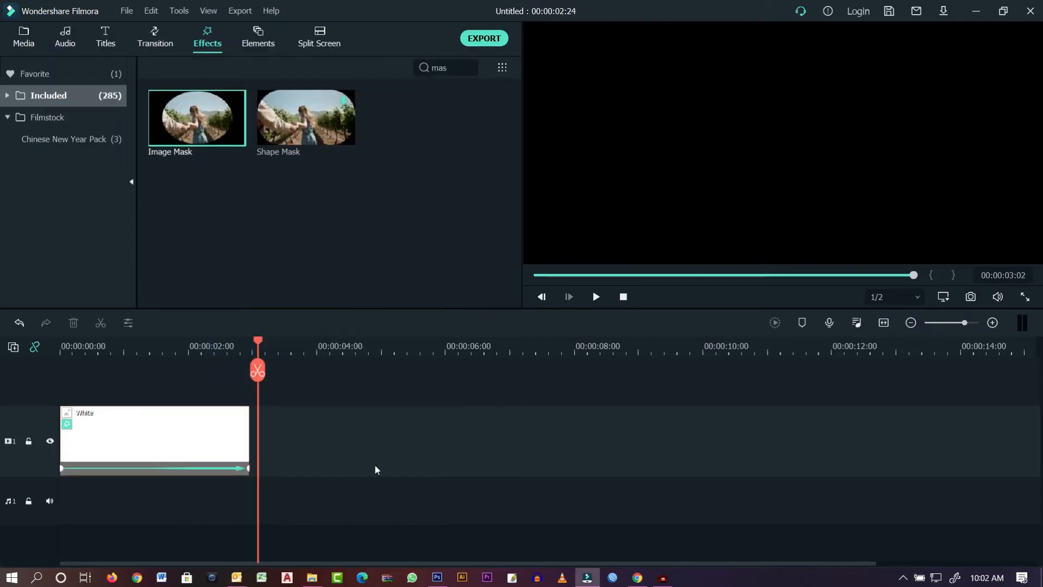
pyautogui.hotkey('ctrl', 'v')
pyautogui.hotkey('ctrl', 'v')
pyautogui.hotkey('ctrl', 'v')
pyautogui.hotkey('ctrl', 'v')
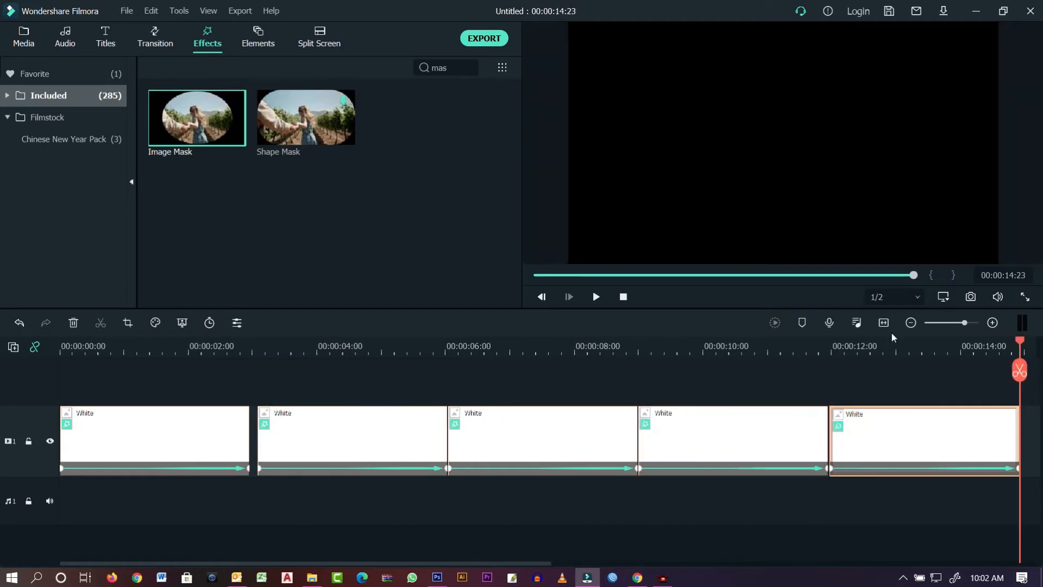
pyautogui.hotkey('ctrl', 'v')
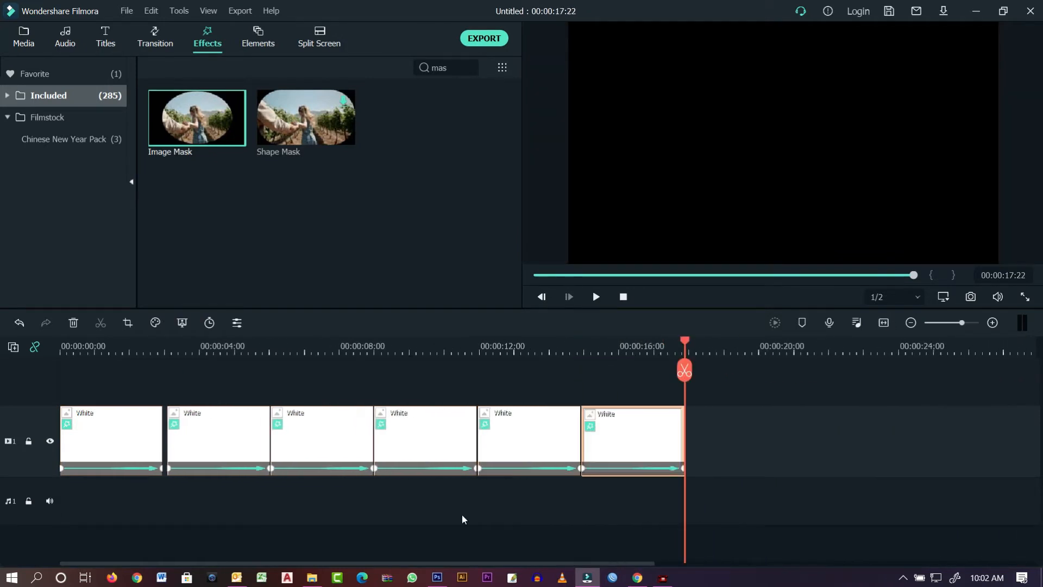
# Stagger the six White clips alternately across two video tracks so that each one overlaps the end of the previous one
pyautogui.moveTo(172, 432); pyautogui.dragTo(185, 370)
pyautogui.moveTo(266, 499); pyautogui.dragTo(374, 435)
pyautogui.moveTo(510, 492); pyautogui.dragTo(442, 493)
pyautogui.moveTo(595, 484); pyautogui.dragTo(514, 420)
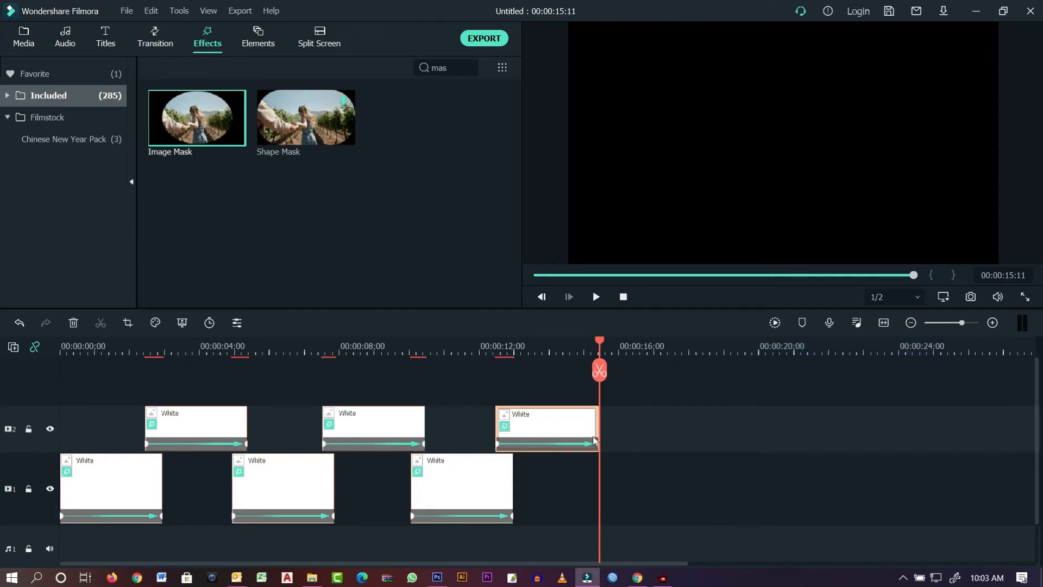
# Place the Green sample color on a track beneath the White clips and extend it to the end of the last one
pyautogui.click(30, 46)
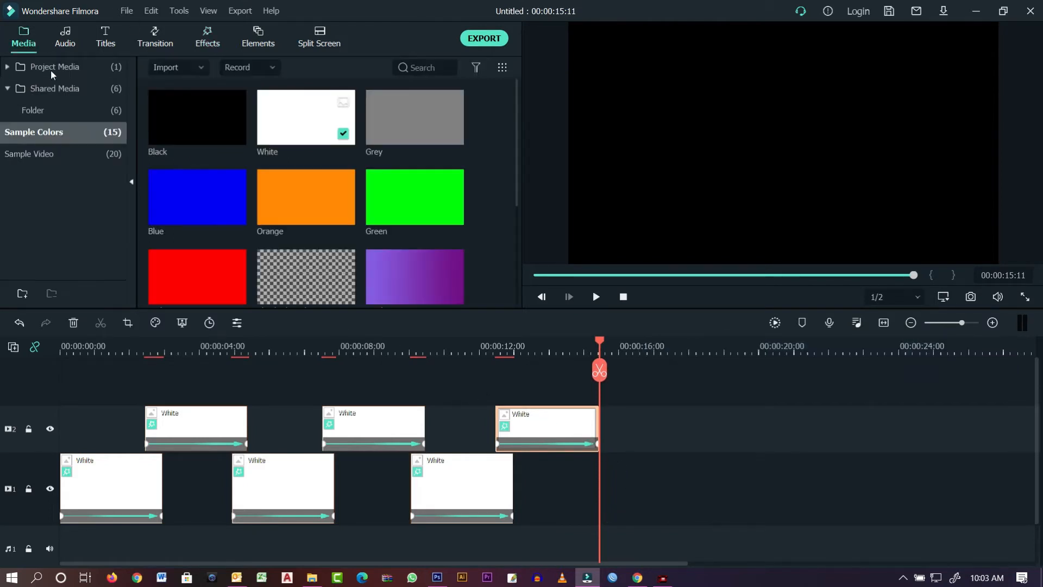
pyautogui.moveTo(416, 212); pyautogui.dragTo(2, 550)
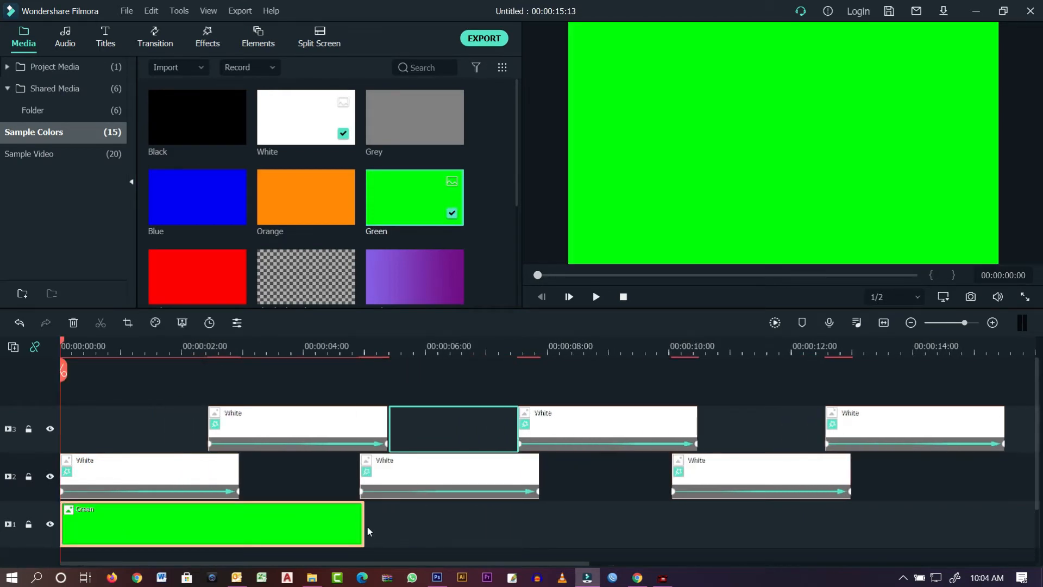
pyautogui.moveTo(365, 526); pyautogui.dragTo(870, 502)
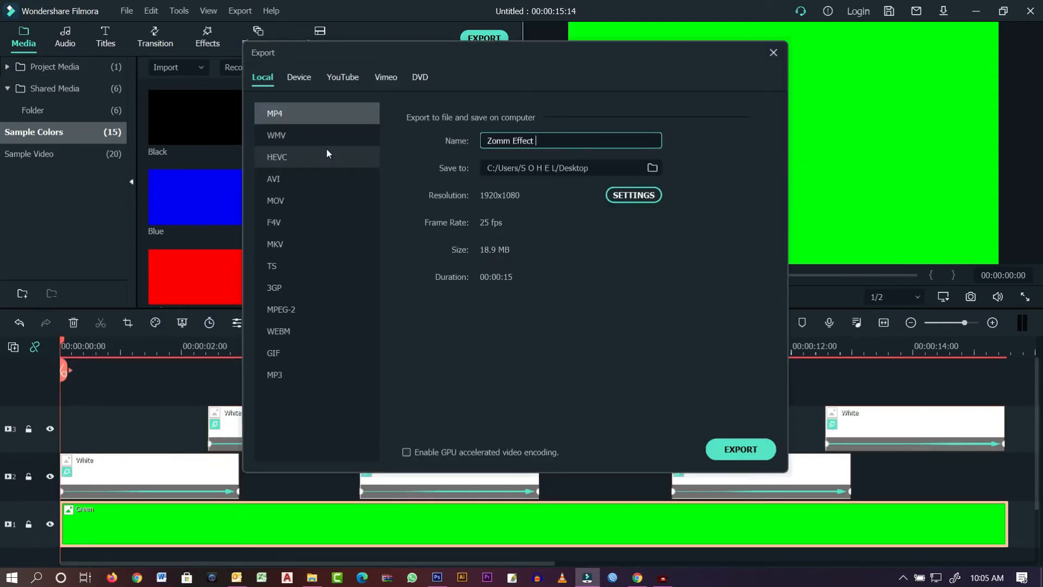
# Export the project as an MP4 named "Zomm Effect Animation" at 30 fps, and close the export window when finished
pyautogui.write('Animation')
pyautogui.click(634, 195)
pyautogui.click(534, 203)
pyautogui.click(540, 384)
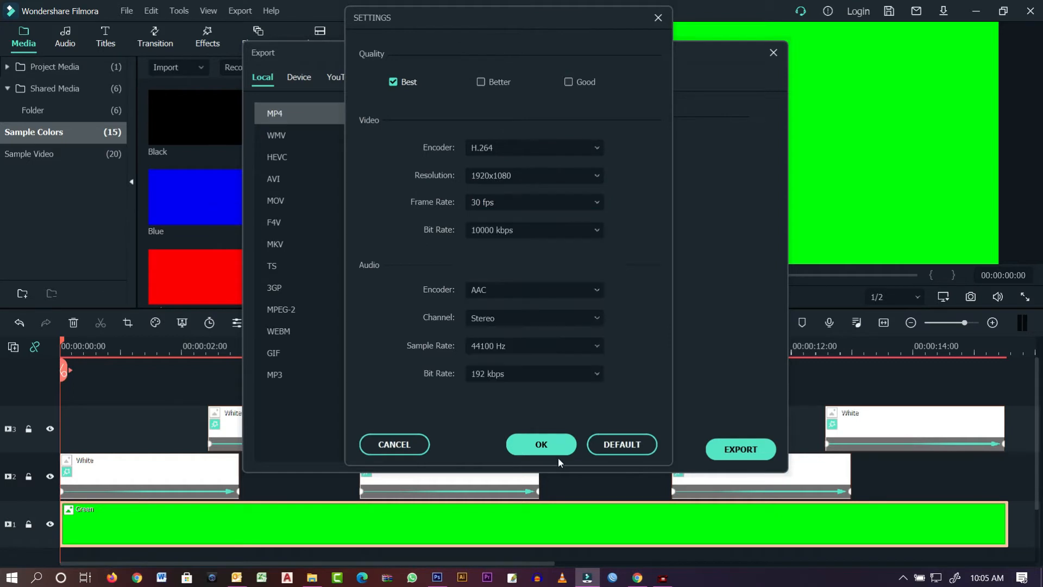
pyautogui.click(534, 202)
pyautogui.click(474, 403)
pyautogui.click(541, 444)
pyautogui.click(720, 445)
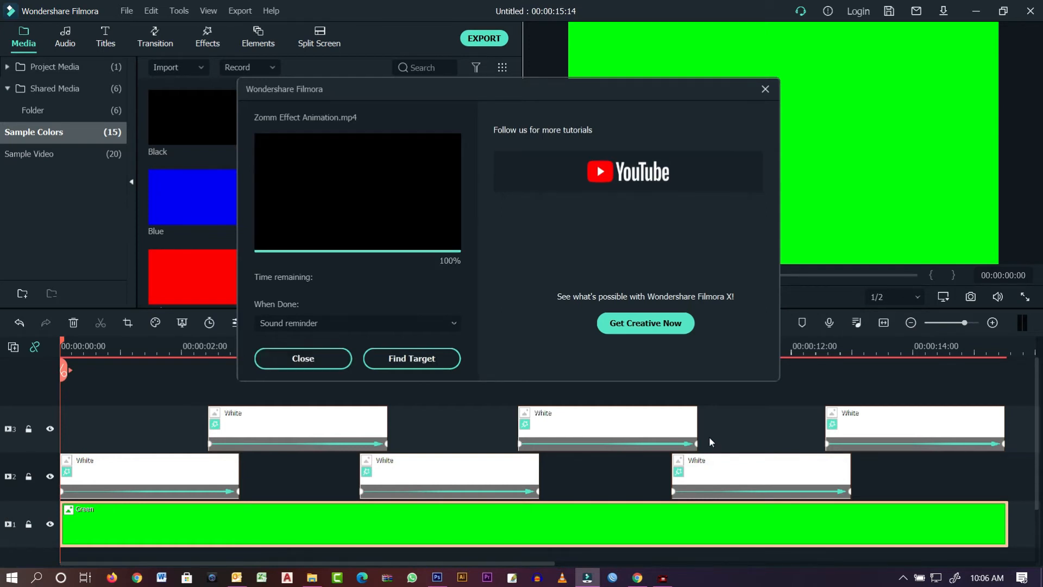
pyautogui.click(332, 366)
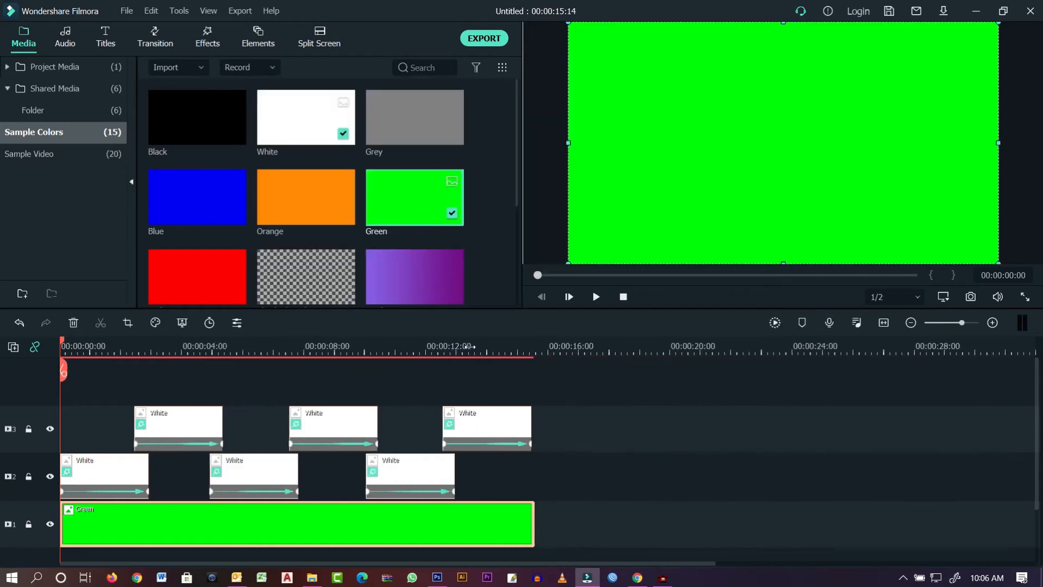
# Delete all White and Green clips from the timeline
pyautogui.moveTo(602, 533); pyautogui.dragTo(38, 372)
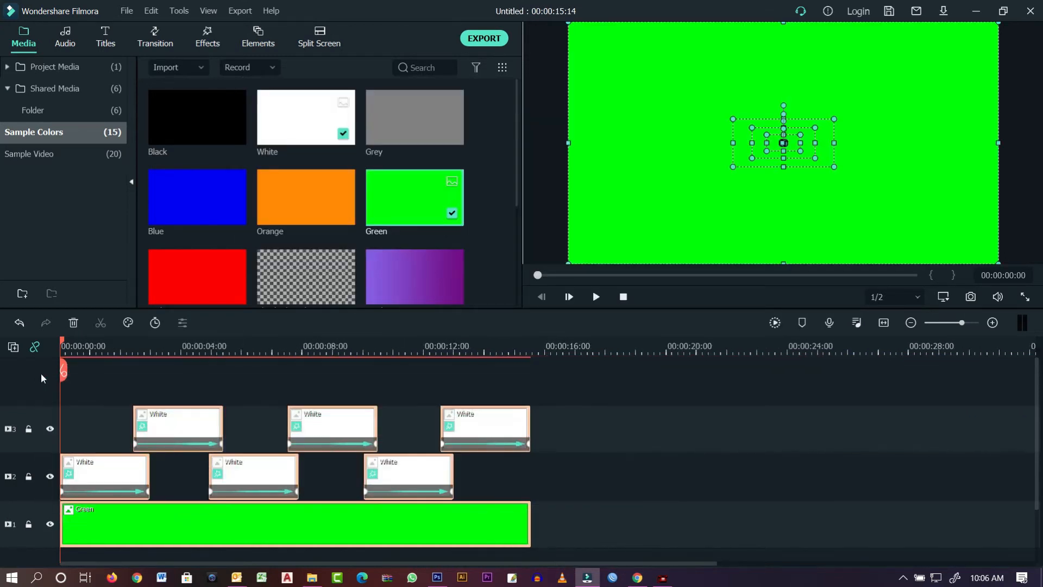
pyautogui.press('Delete')
# Import the exported "Zomm Effect Animation" video into the project media
pyautogui.click(177, 67)
pyautogui.click(199, 90)
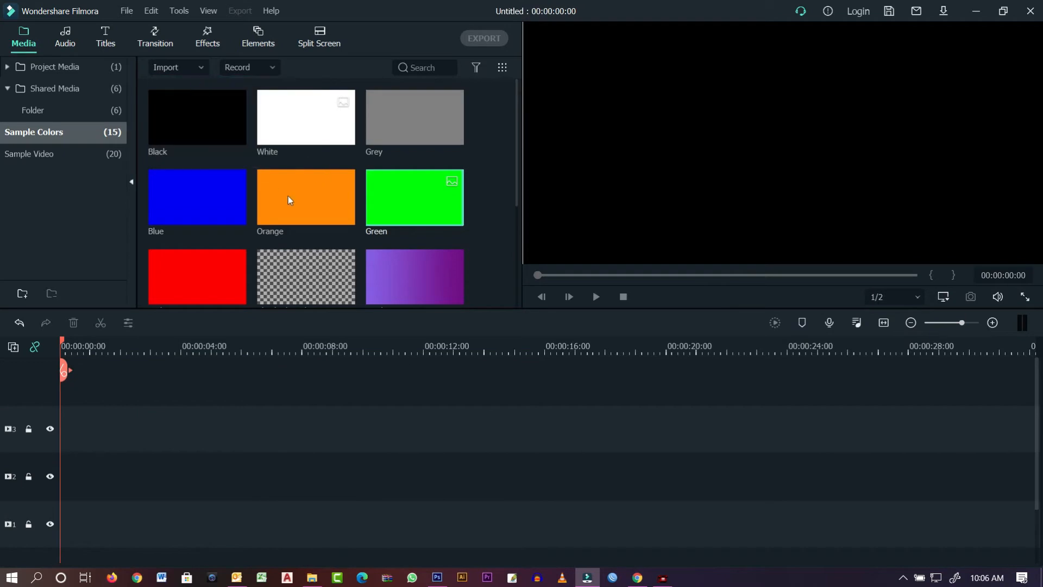
pyautogui.click(395, 211)
pyautogui.doubleClick(395, 212)
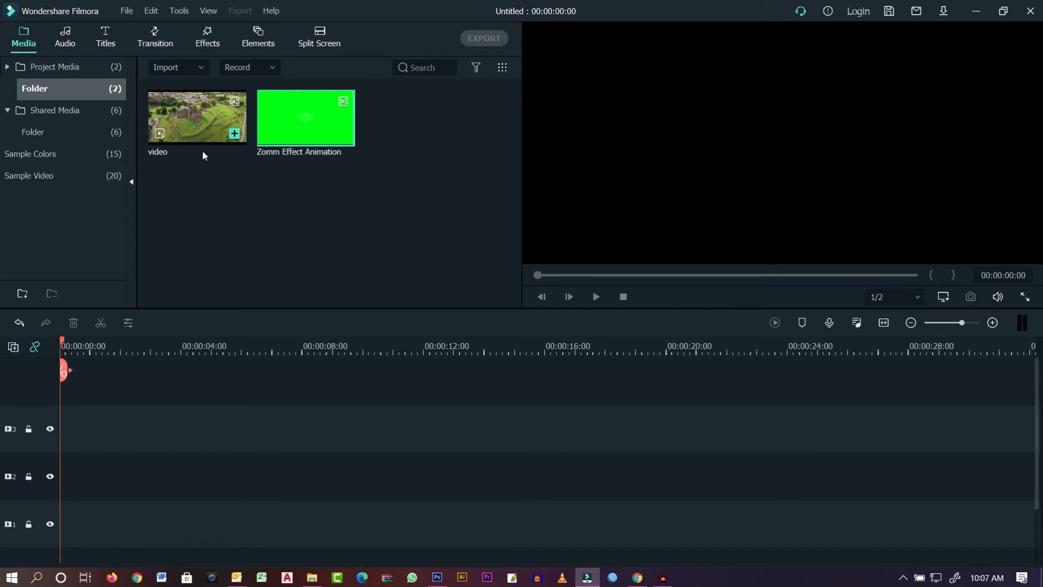
# Place the aerial castle video at the start of track 1, keeping the project settings of 1920 x 1080 25fps
pyautogui.moveTo(193, 128); pyautogui.dragTo(27, 532)
pyautogui.moveTo(69, 480); pyautogui.dragTo(69, 480)
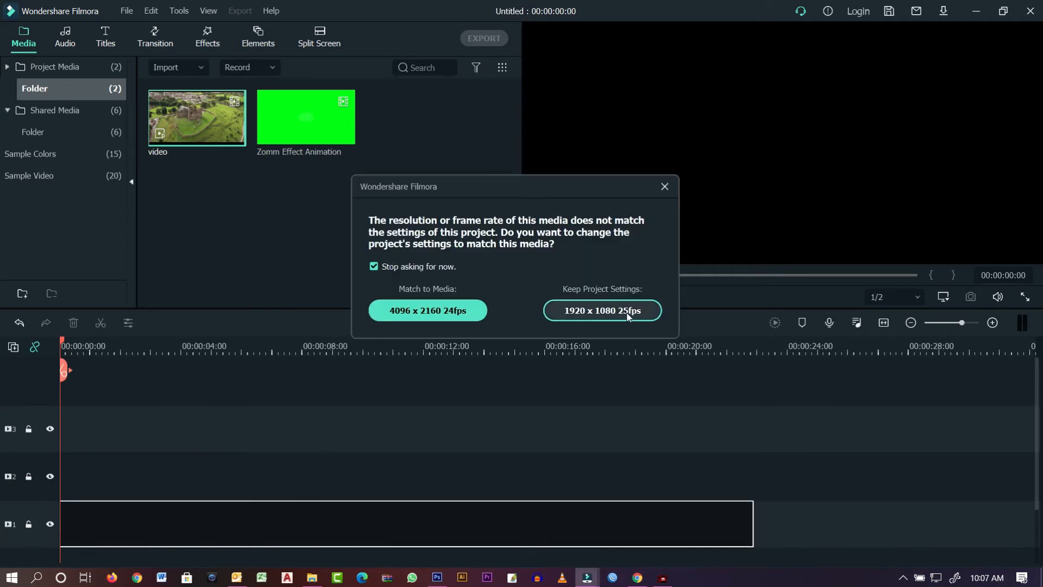
pyautogui.click(648, 314)
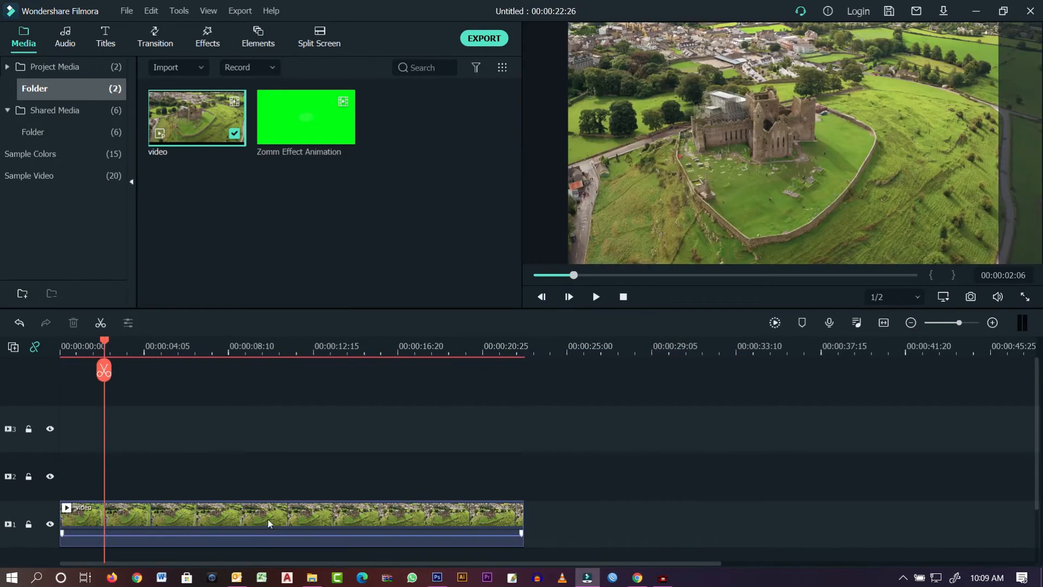
# Enable Motion Tracking for the castle video and move the tracking box over the upper part of the castle
pyautogui.doubleClick(269, 523)
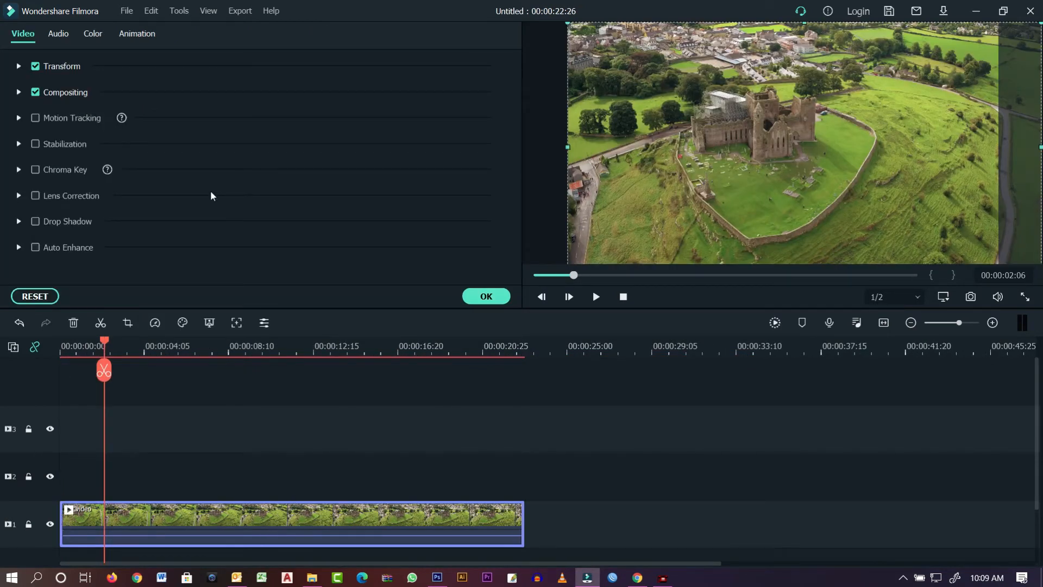
pyautogui.click(35, 119)
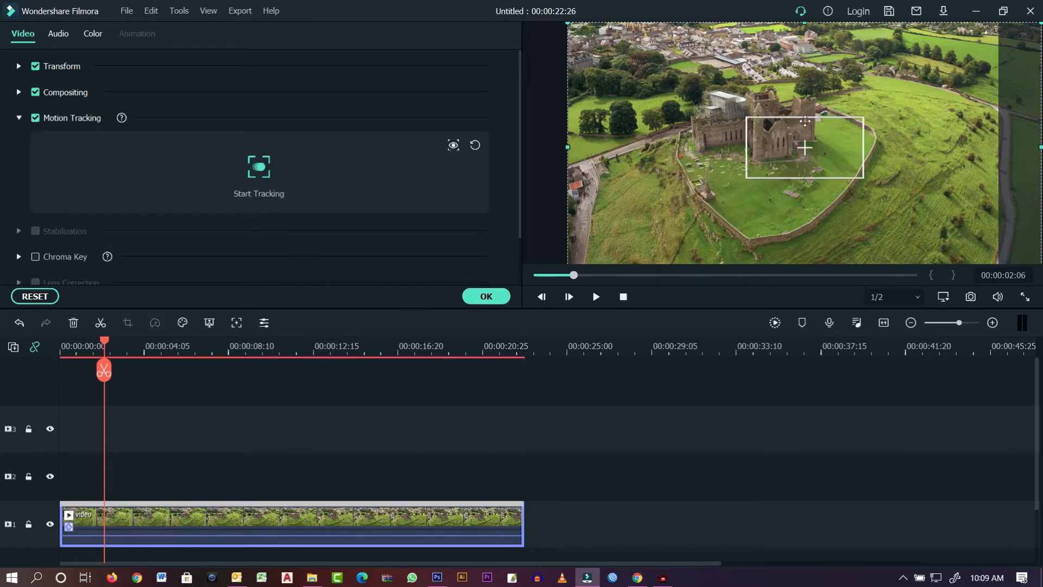
pyautogui.moveTo(828, 153); pyautogui.dragTo(785, 100)
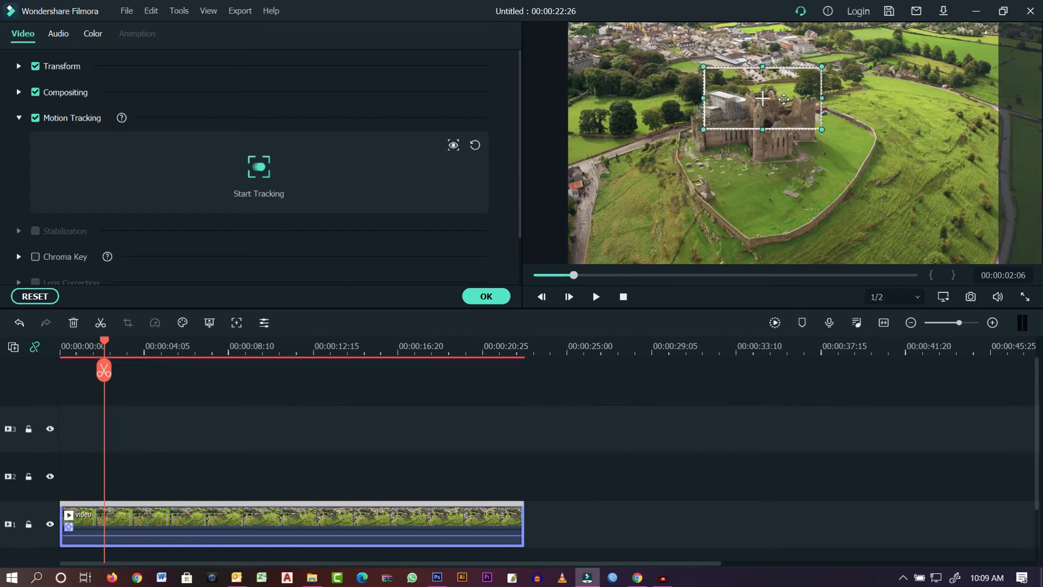
# Set the preview zoom to 50%, shrink the tracking box to a small spot on the castle's top, and run the motion tracking
pyautogui.click(943, 297)
pyautogui.moveTo(924, 375)
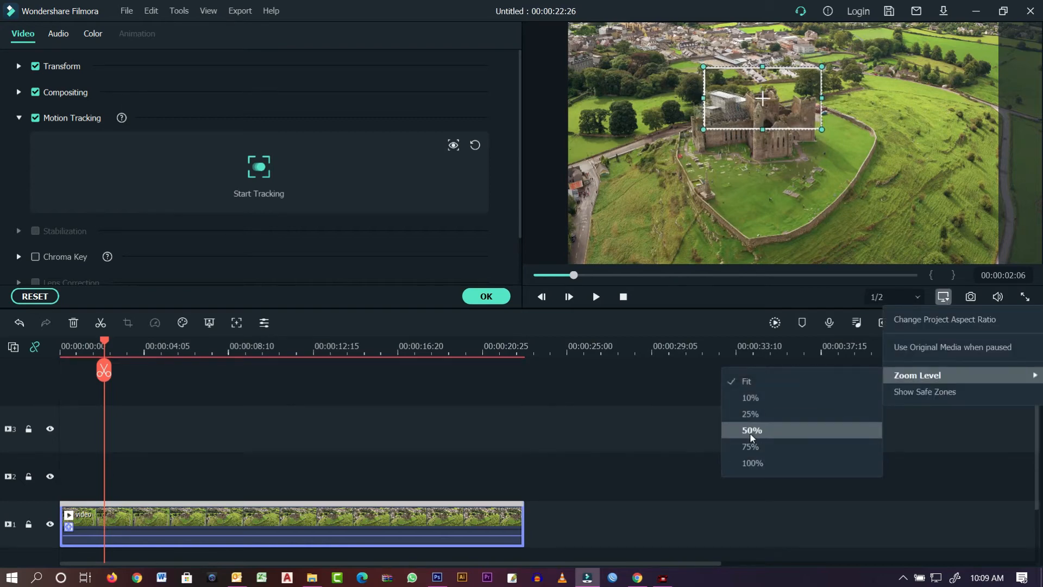
pyautogui.click(751, 430)
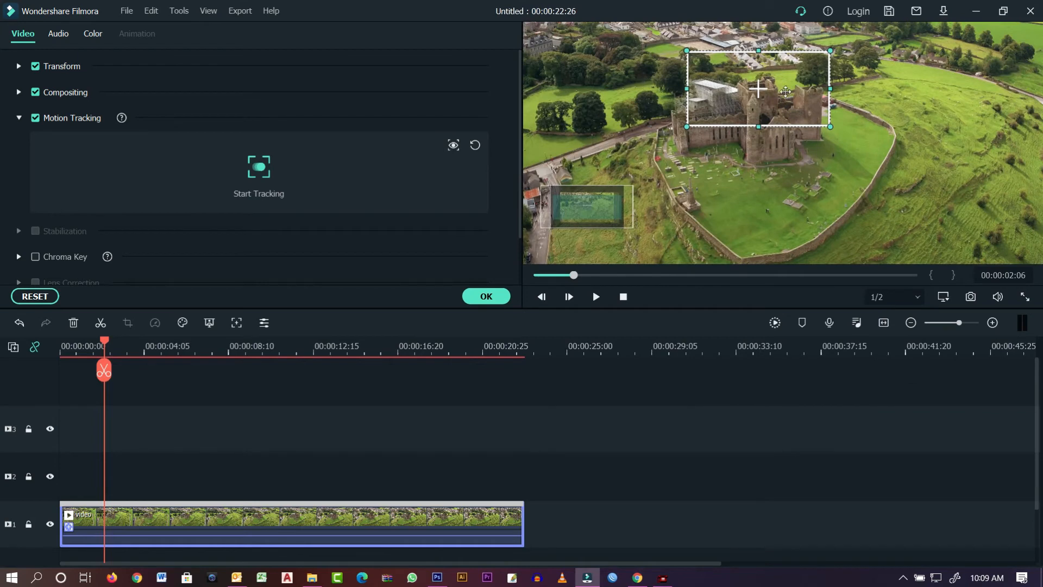
pyautogui.moveTo(777, 91); pyautogui.dragTo(775, 90)
pyautogui.moveTo(829, 48); pyautogui.dragTo(687, 132)
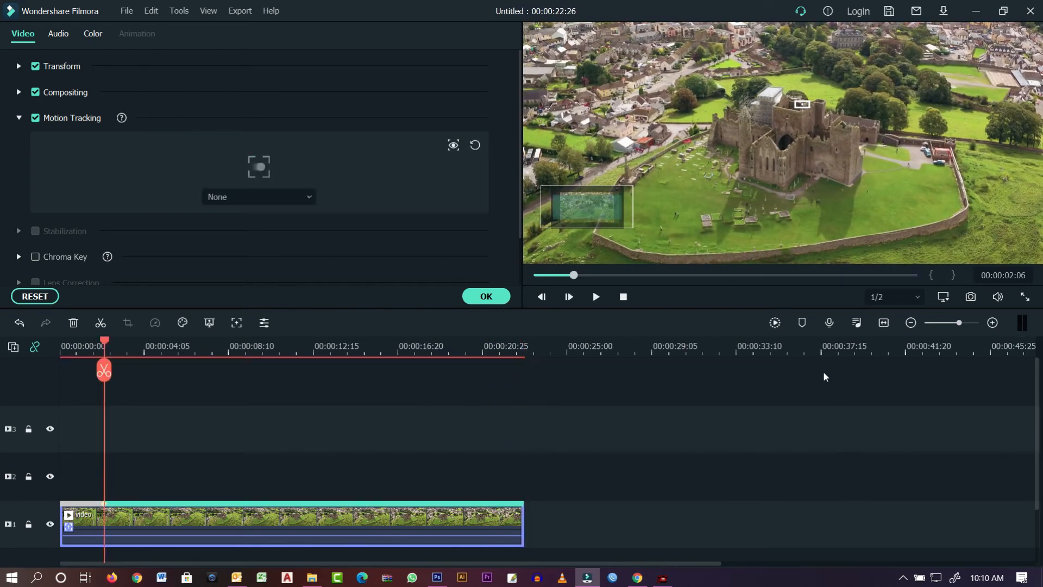
pyautogui.click(486, 296)
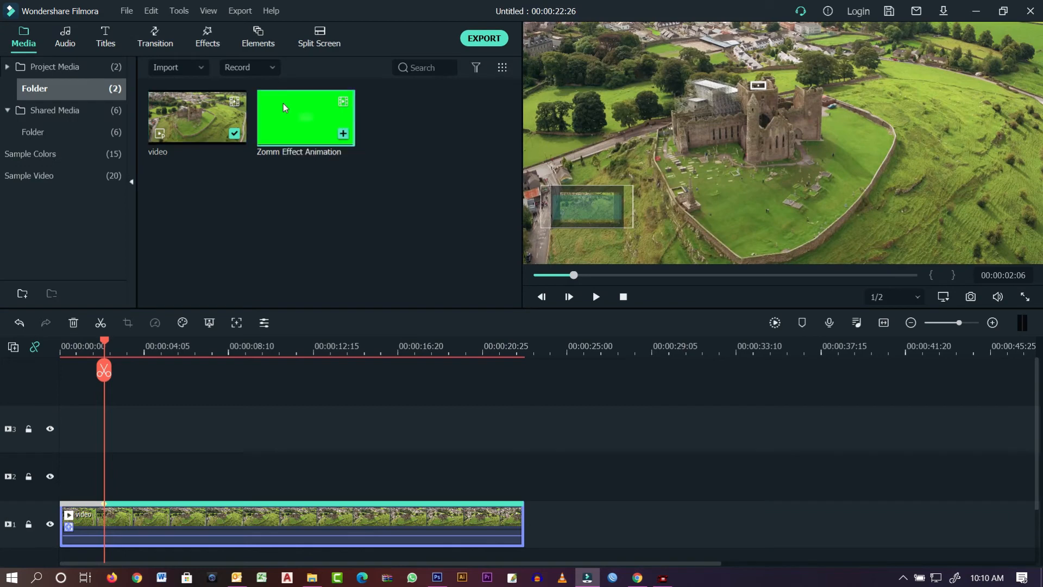
# Place the Zomm Effect Animation video on track 2 at the playhead and enable Chroma Key on it with green as the key colour
pyautogui.moveTo(306, 119); pyautogui.dragTo(108, 485)
pyautogui.doubleClick(197, 474)
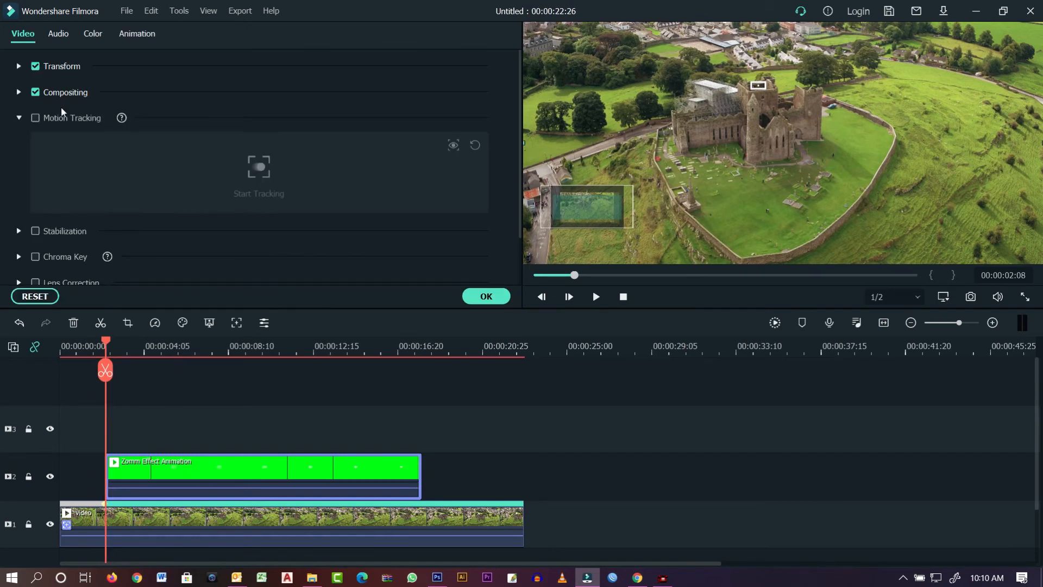
pyautogui.click(35, 256)
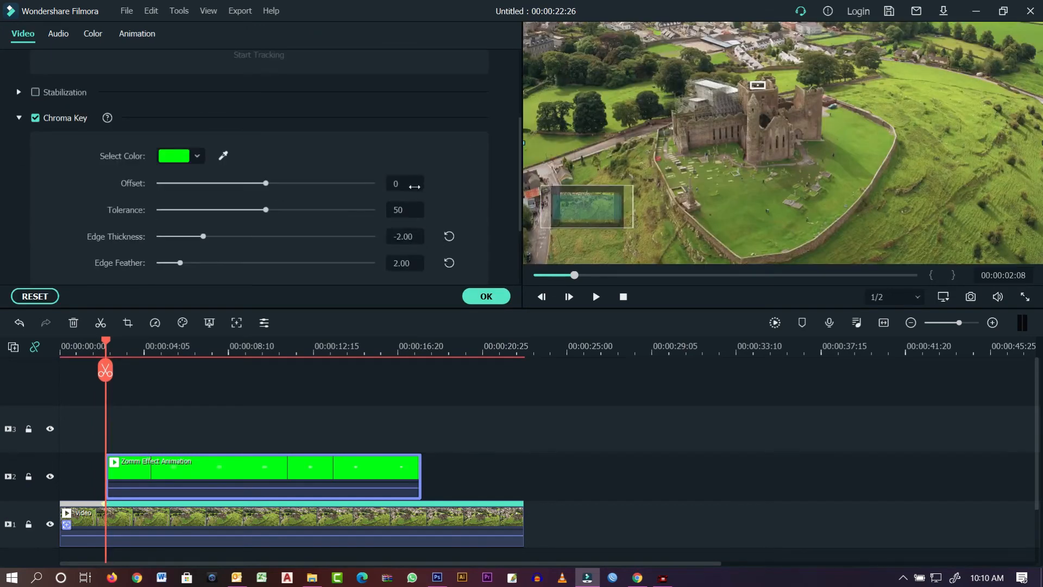
pyautogui.click(415, 187)
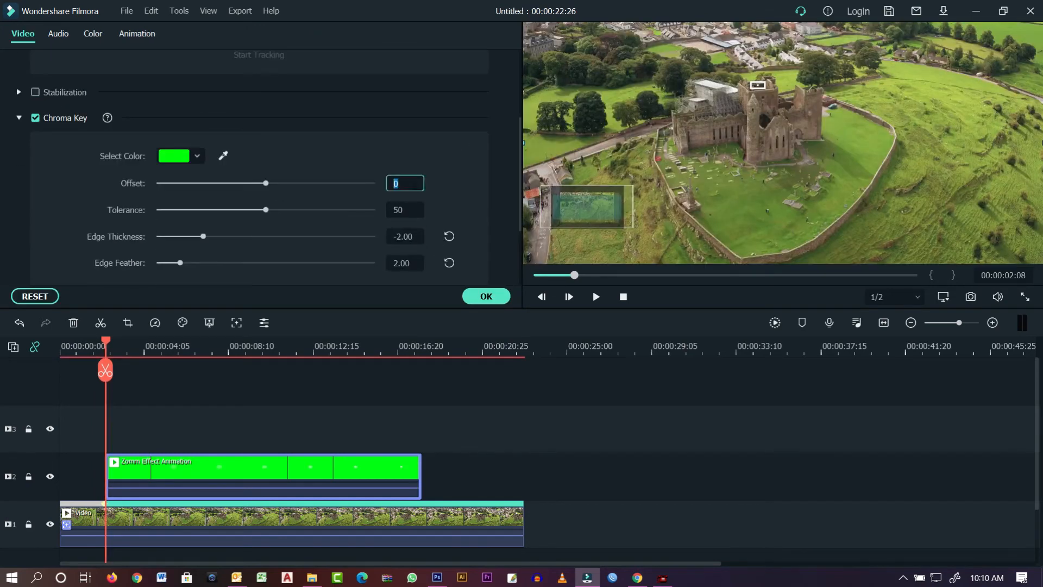
pyautogui.click(481, 298)
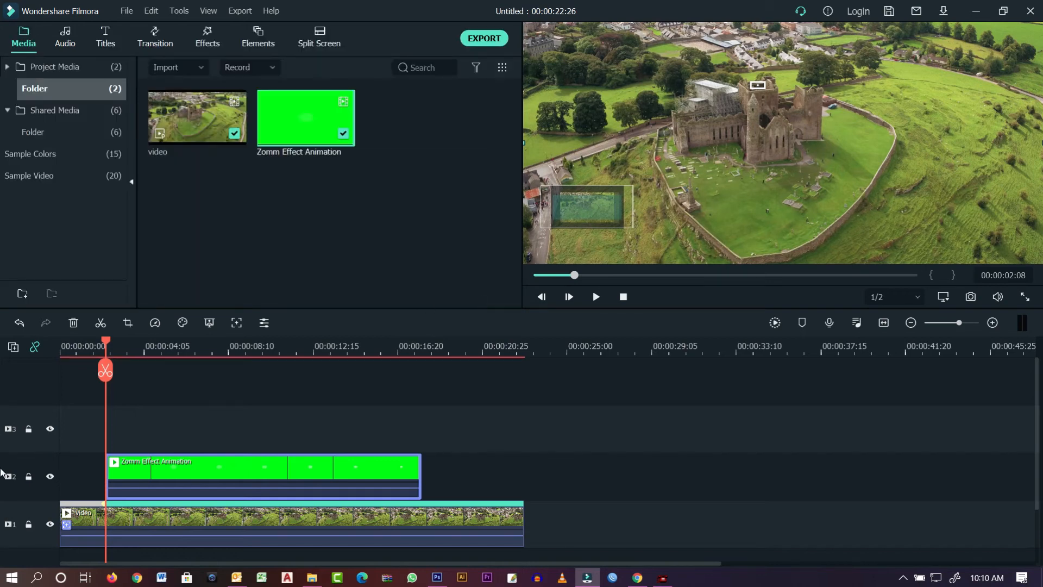
# Lock track 1 while moving the ellipse overlay onto the castle's tracking box at 00:00:08:02, and unlock the track once placed
pyautogui.click(29, 525)
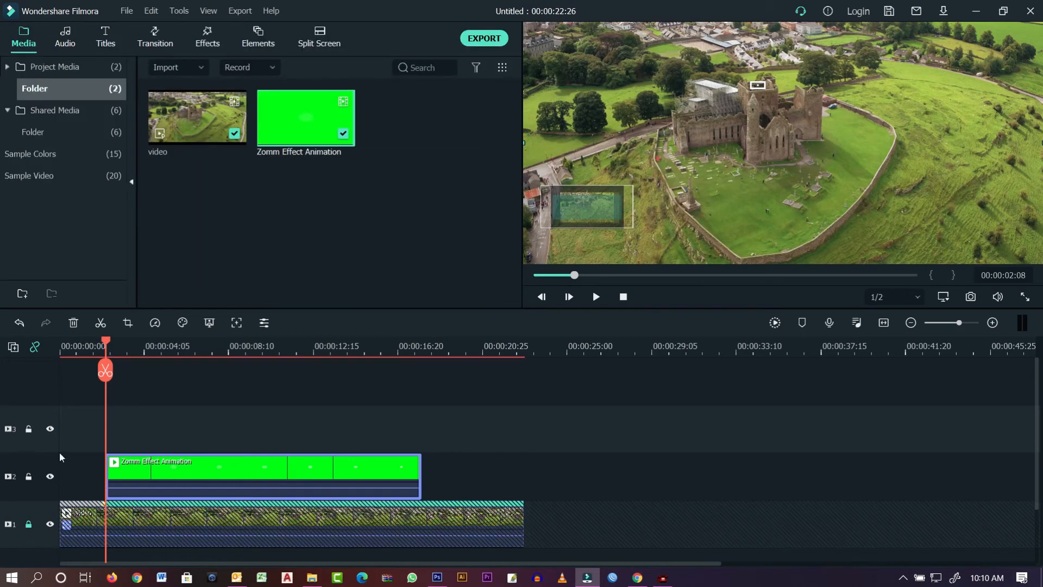
pyautogui.moveTo(105, 341); pyautogui.dragTo(223, 341)
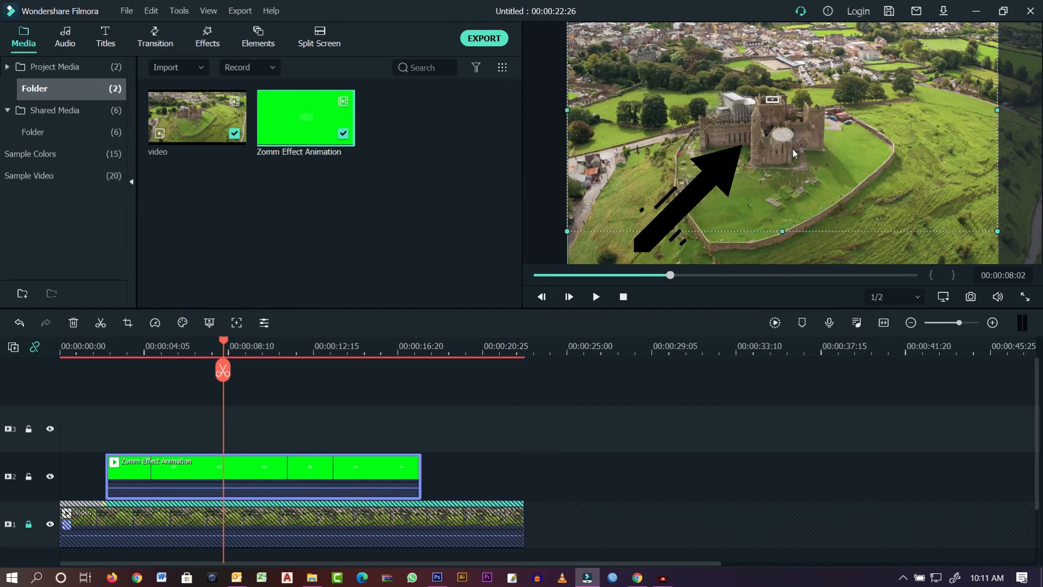
pyautogui.moveTo(781, 111); pyautogui.dragTo(773, 101)
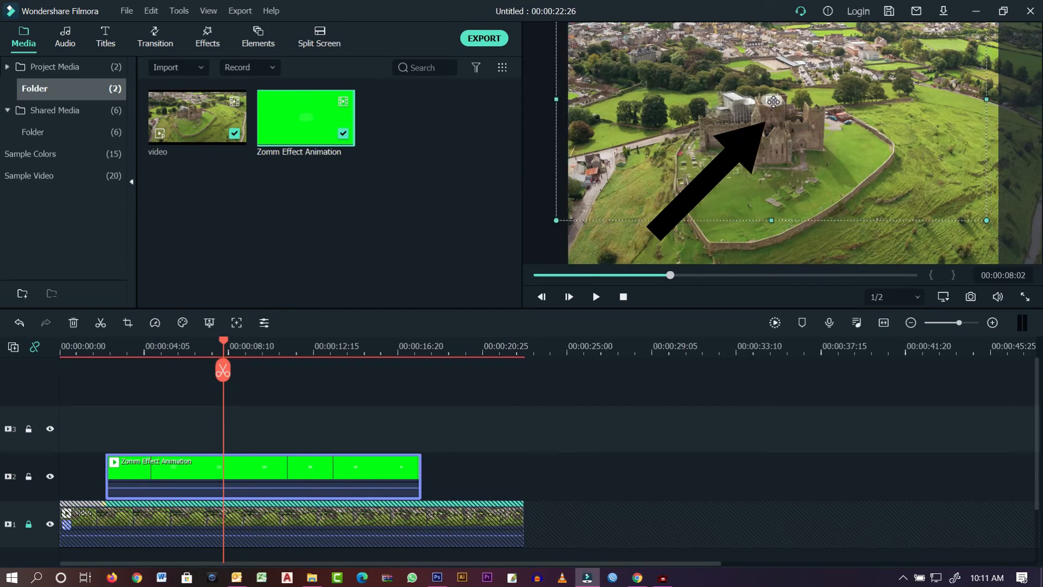
pyautogui.click(657, 472)
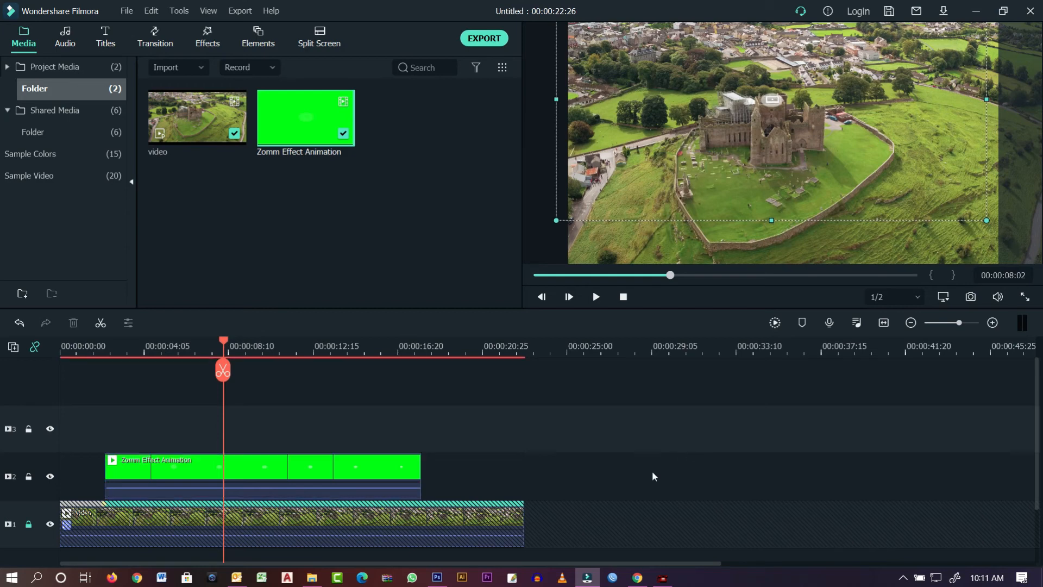
pyautogui.click(29, 523)
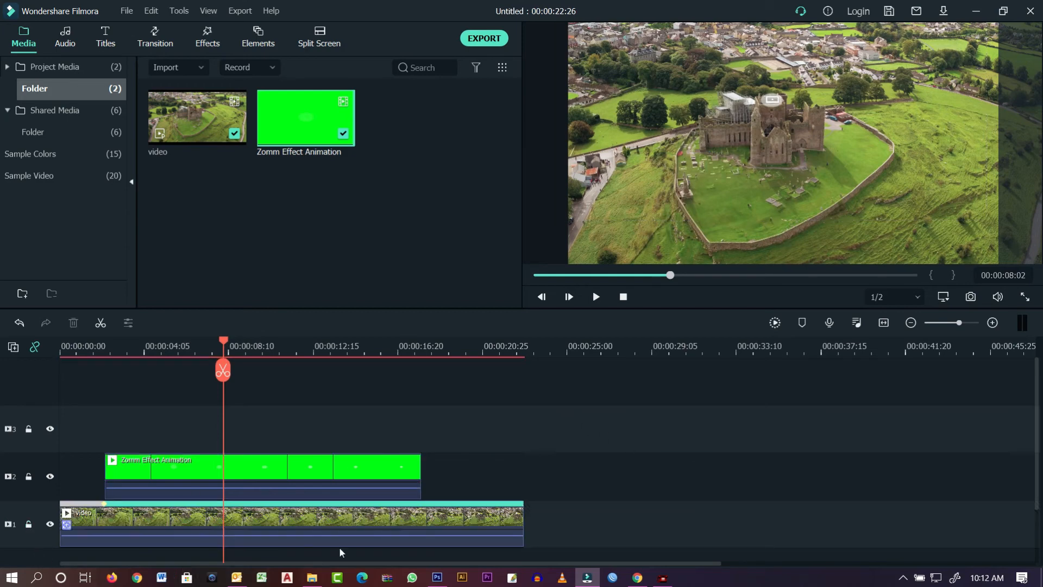
# Link the castle video's motion tracking to the Zomm Effect Animation clip and play the timeline from the start
pyautogui.doubleClick(323, 531)
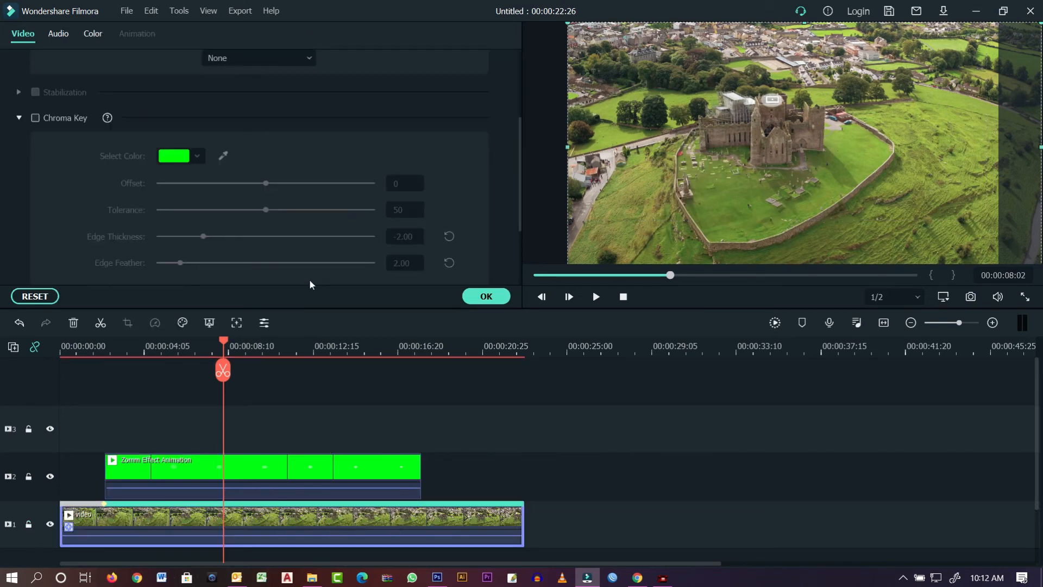
pyautogui.scroll(3, 233, 140)
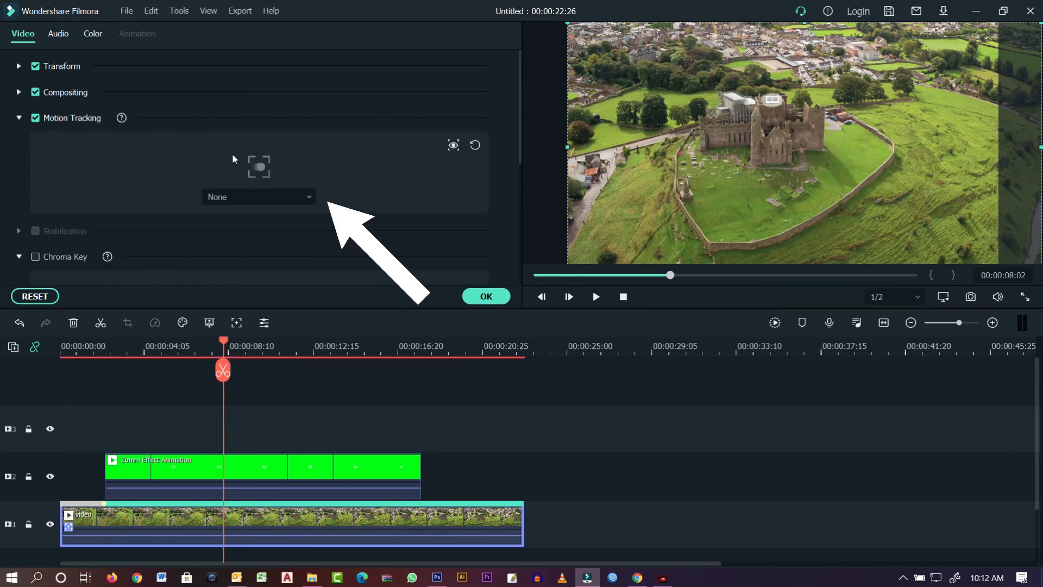
pyautogui.click(308, 198)
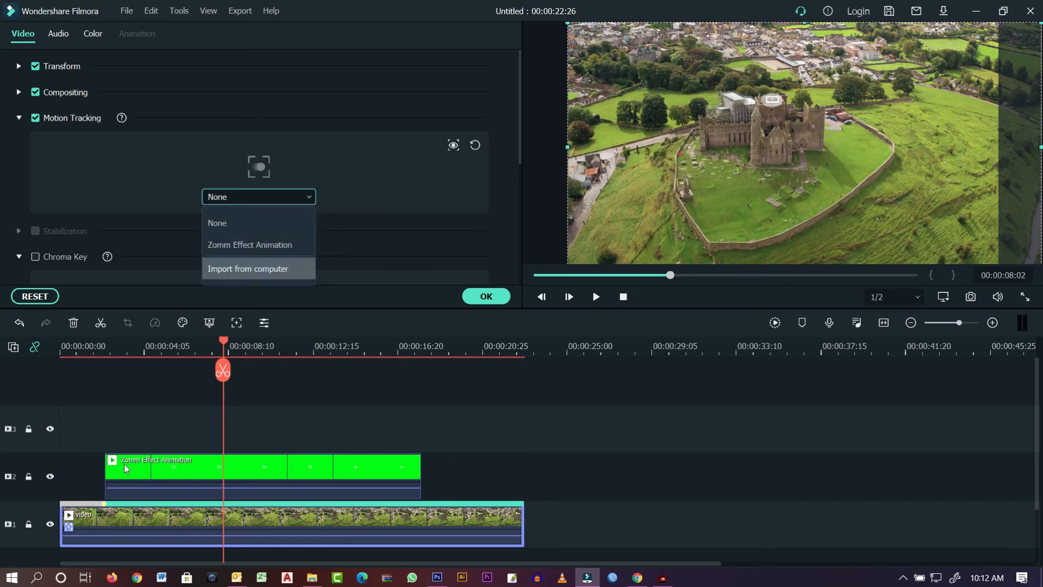
pyautogui.click(243, 245)
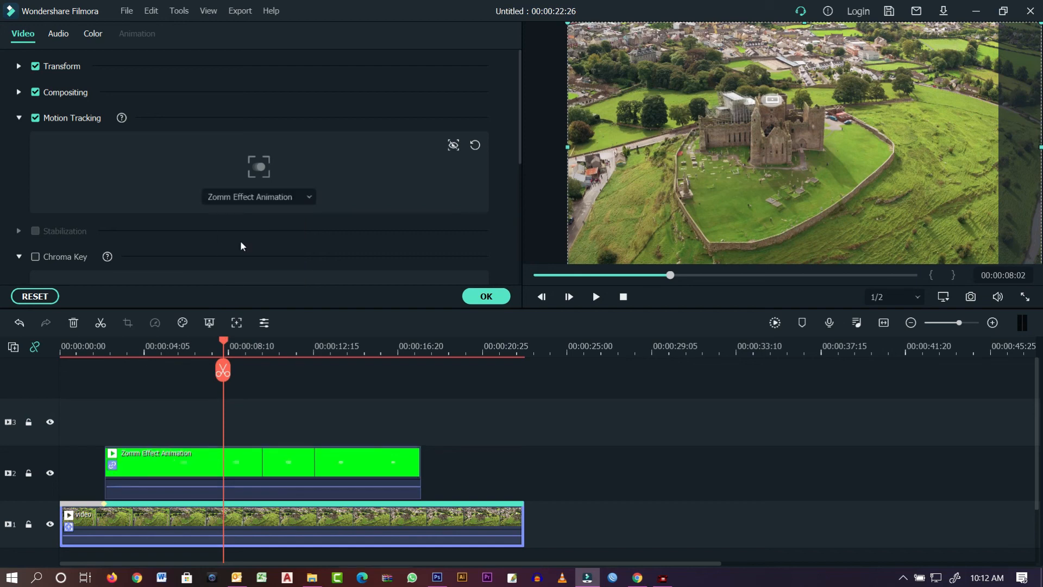
pyautogui.click(486, 296)
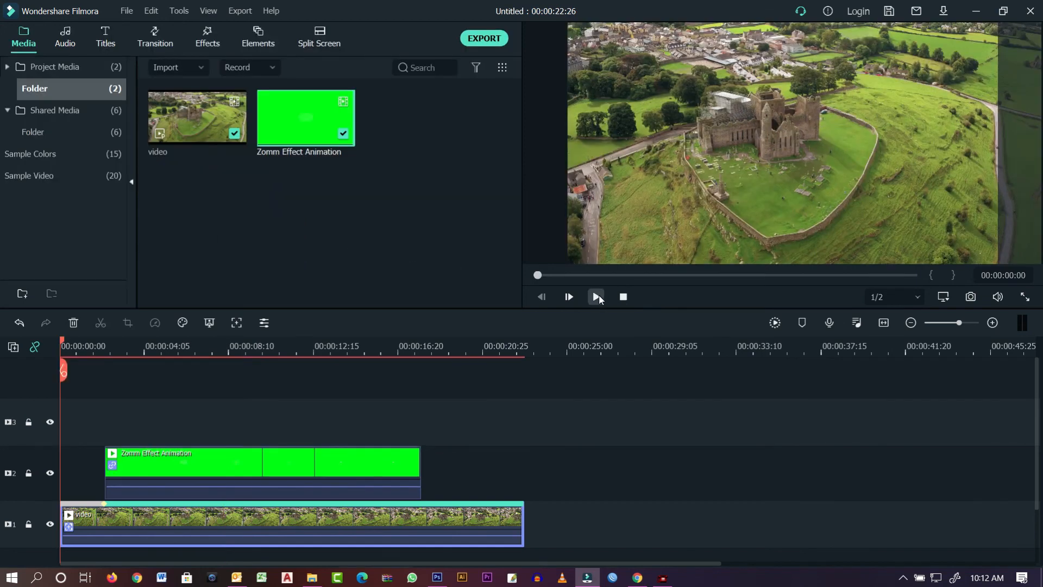
pyautogui.click(598, 296)
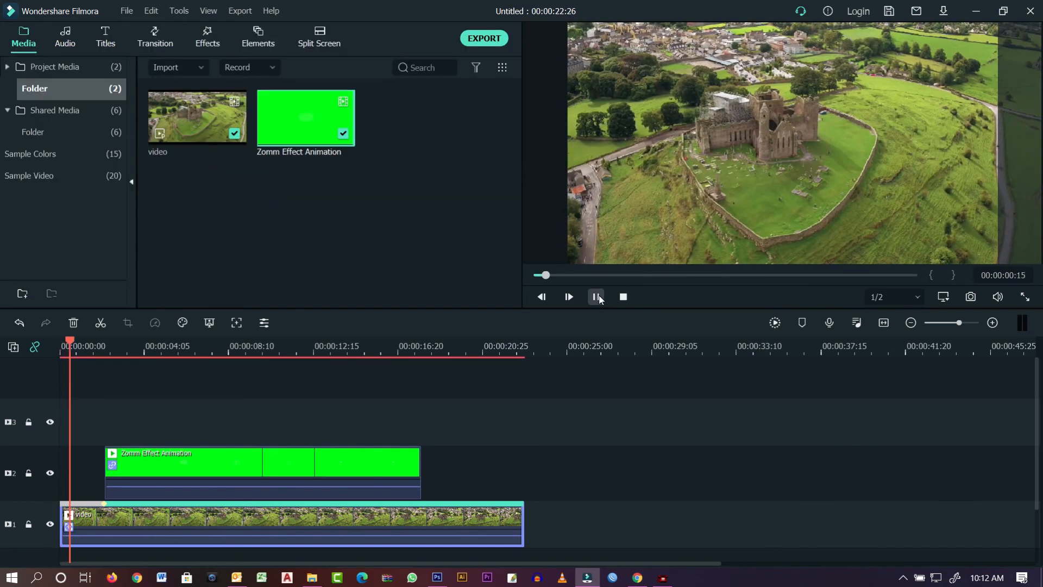